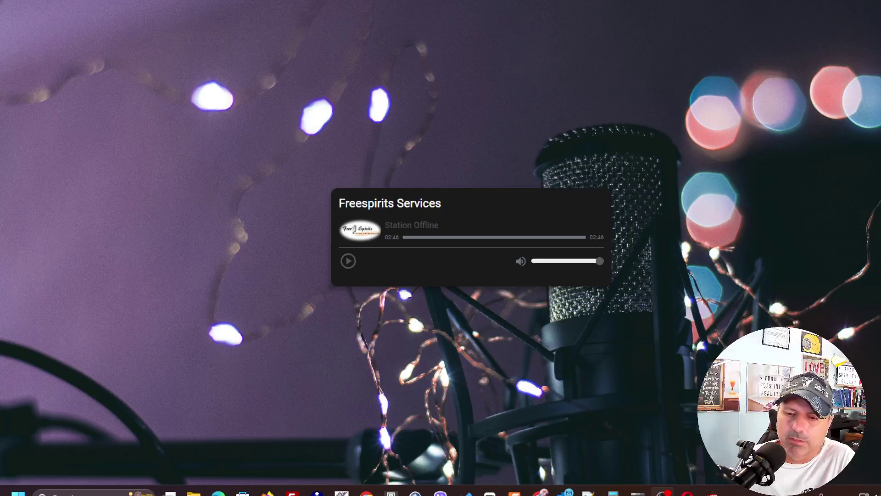
Switch to RadioBOSS and check in the Broadcast settings which encoder is active.
click(712, 493)
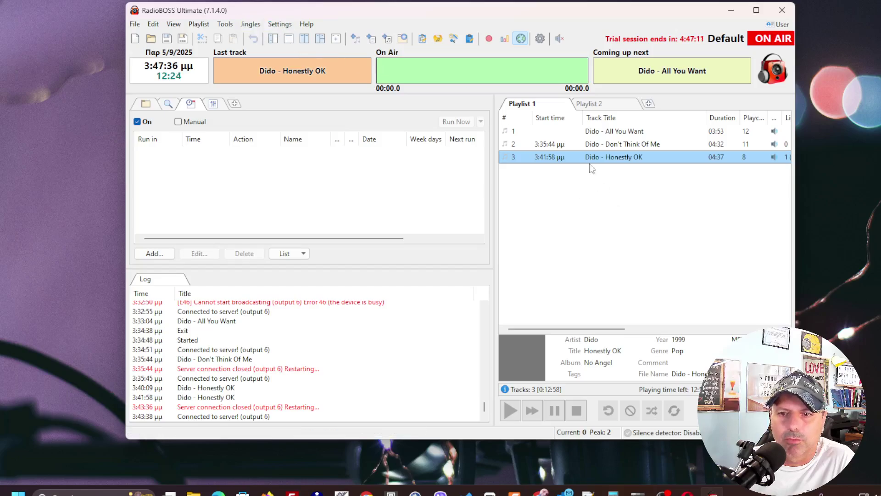
click(280, 24)
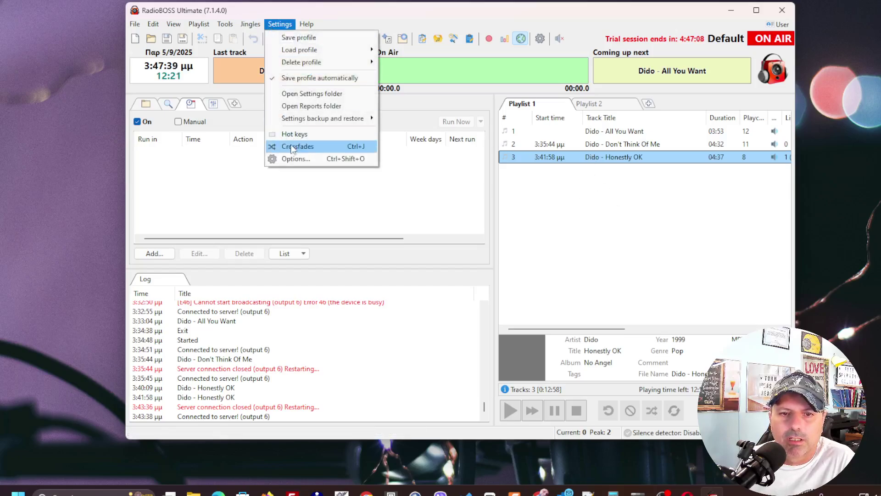
click(298, 159)
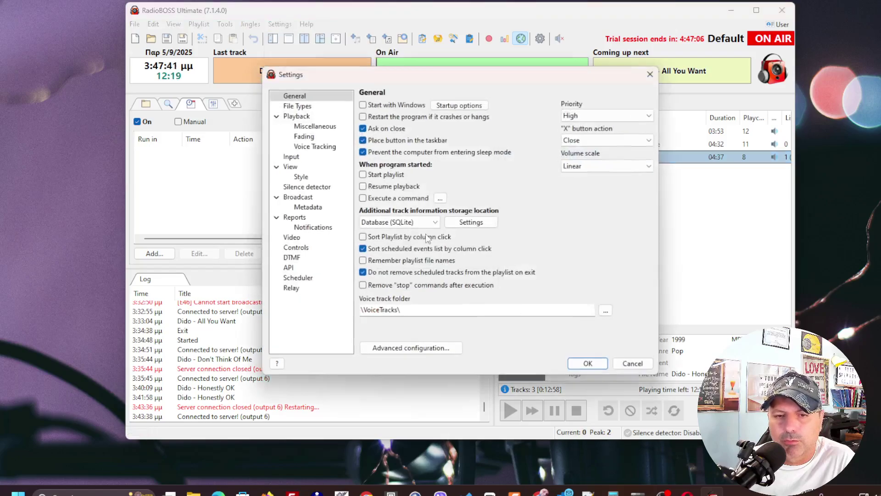
click(316, 209)
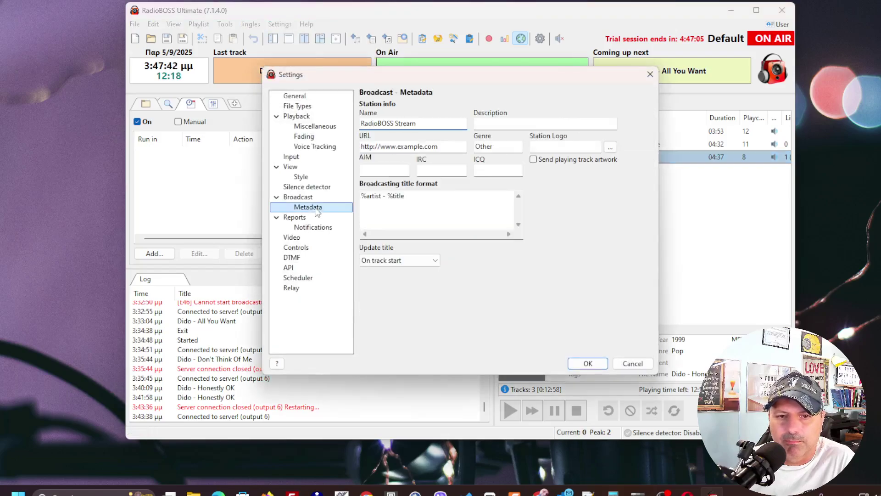
click(307, 198)
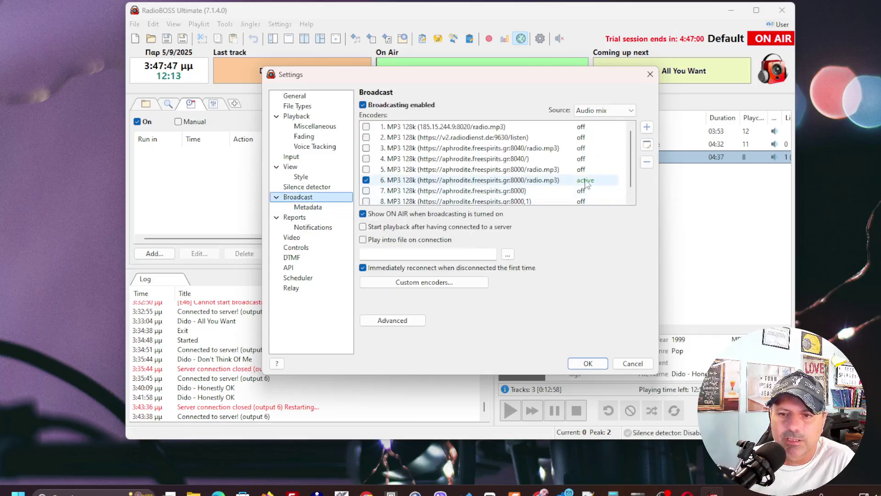
click(589, 363)
Start playing the track "Dido - Don't Think Of Me" from Playlist 1.
click(597, 145)
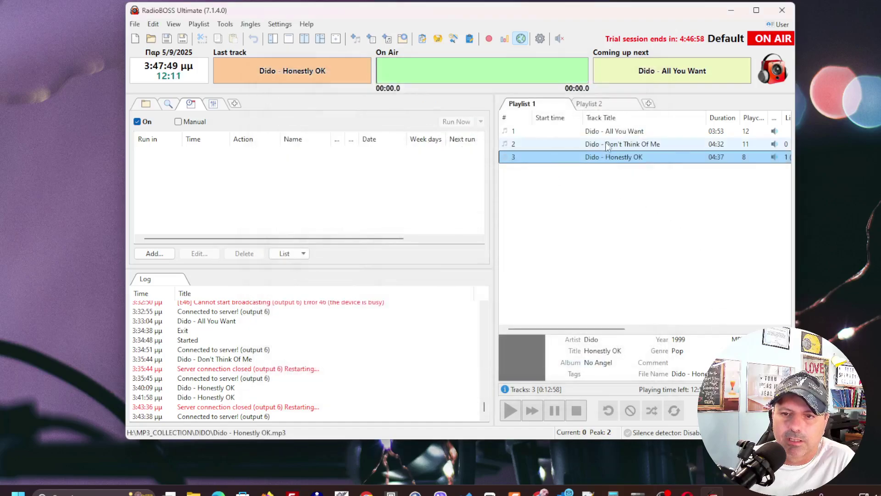
double_click(608, 146)
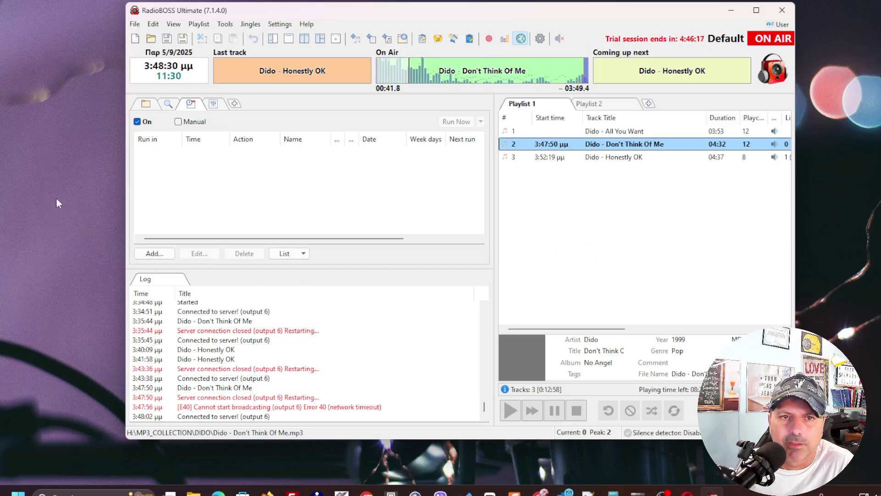
Check the station status text on the public player page, and return to RadioBOSS to compare it with the broadcast.
key(super+d)
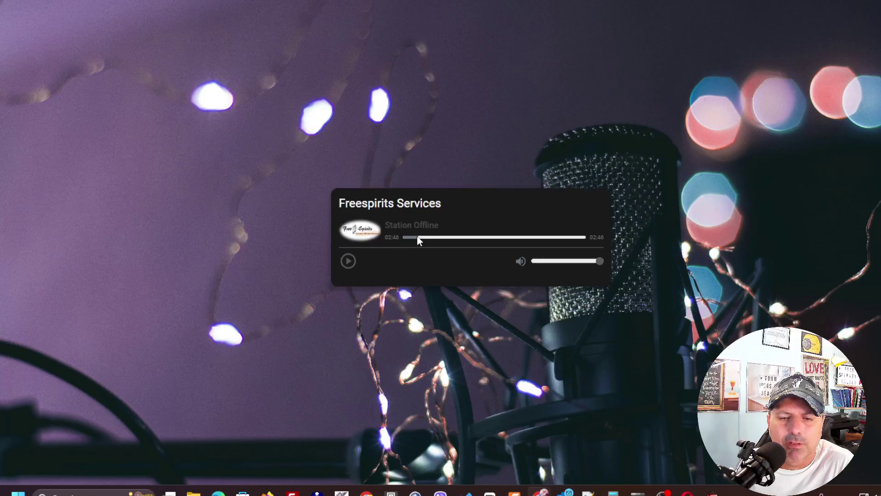
triple_click(410, 225)
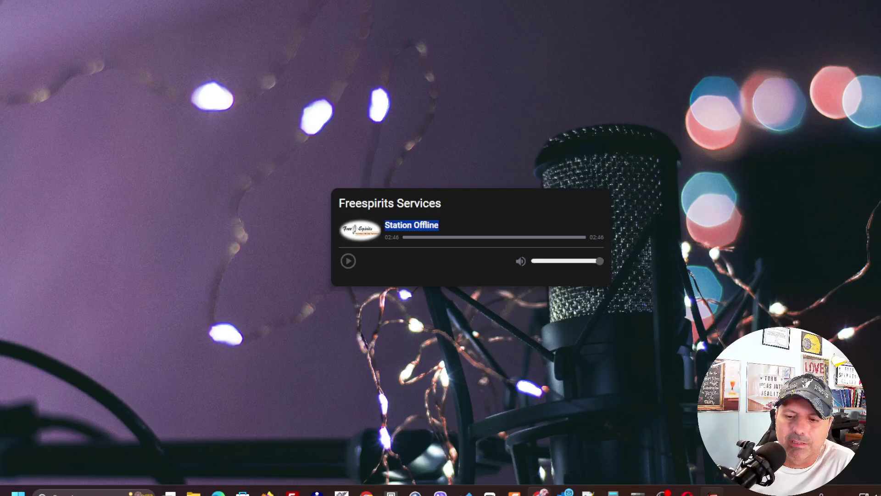
click(712, 491)
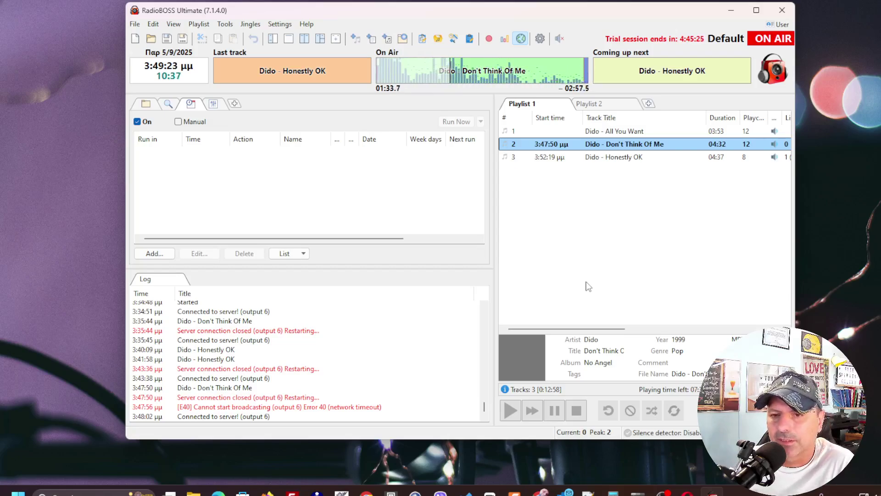
Switch to the AzuraCast station profile, open the public pages' branding settings and activate the Station Offline Display Text field.
click(731, 11)
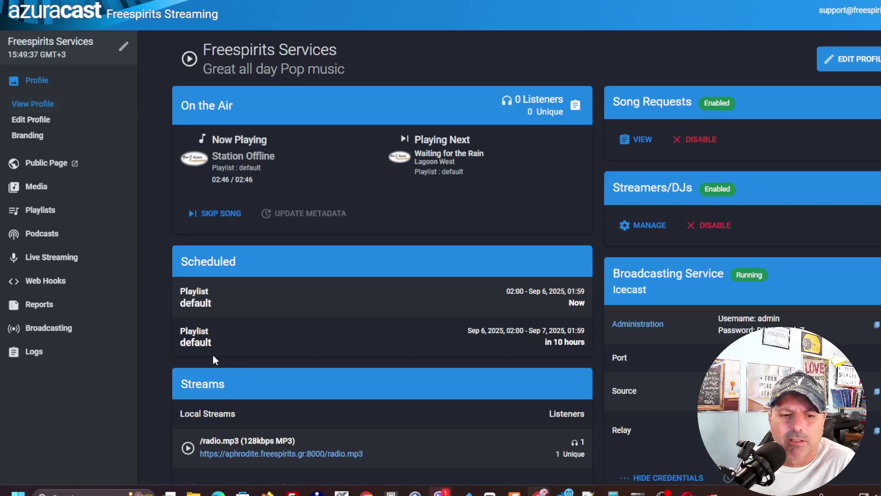
scroll(213, 353, down, 3)
scroll(359, 400, down, 5)
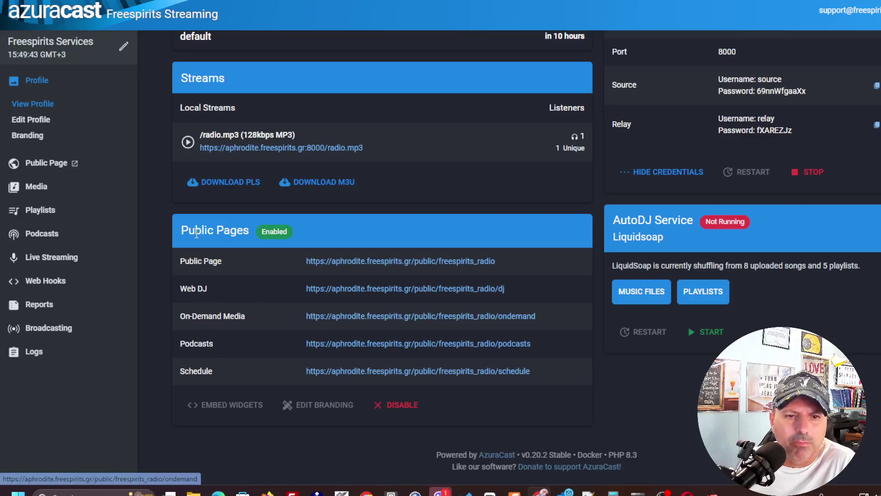
scroll(142, 198, up, 1)
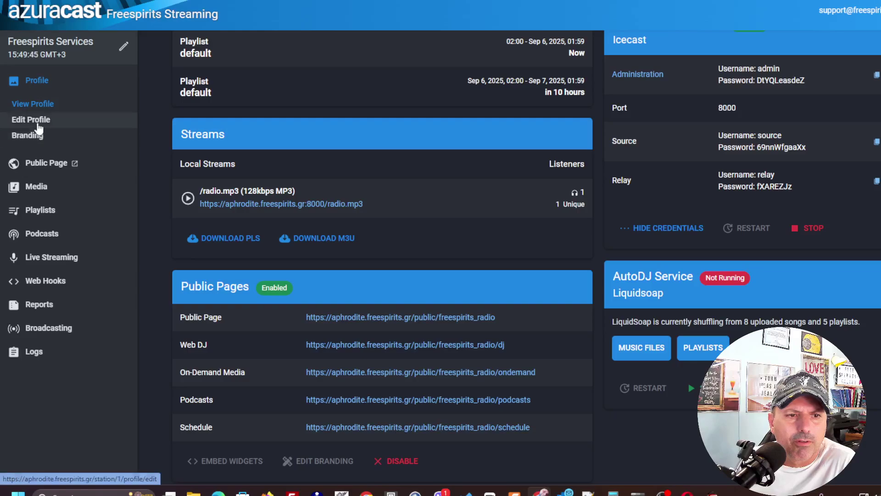
scroll(272, 310, down, 2)
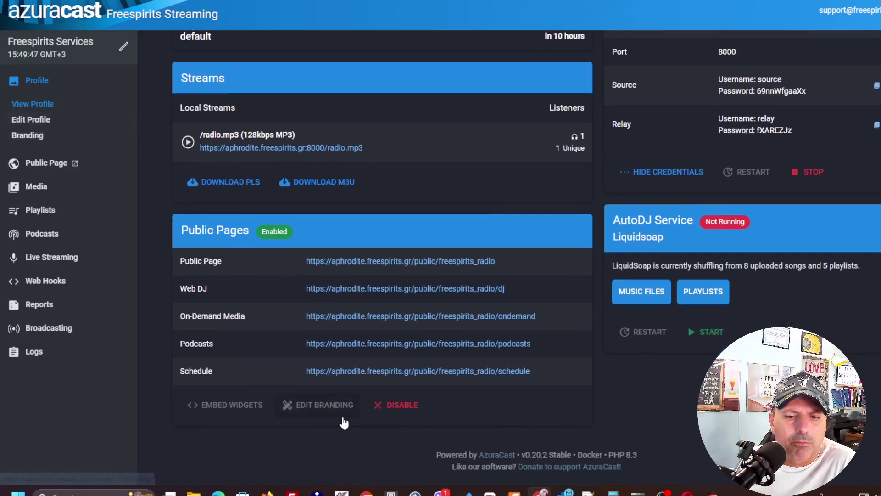
click(327, 406)
scroll(215, 284, down, 5)
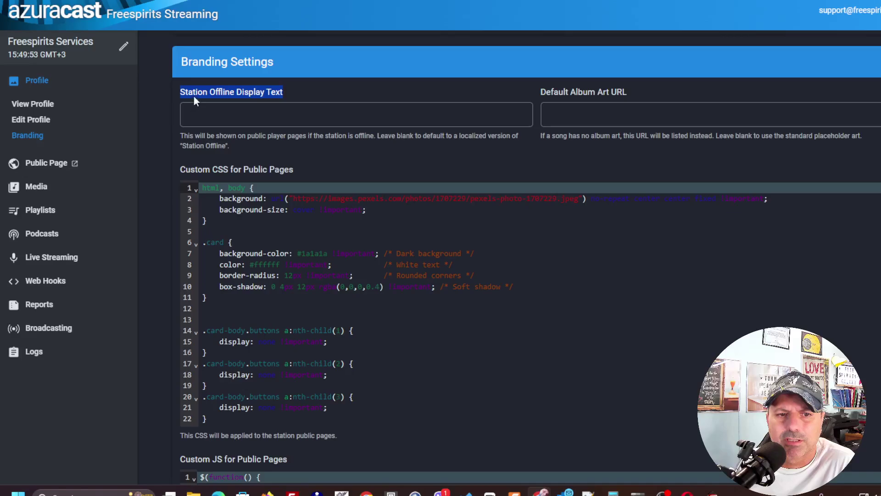
click(268, 119)
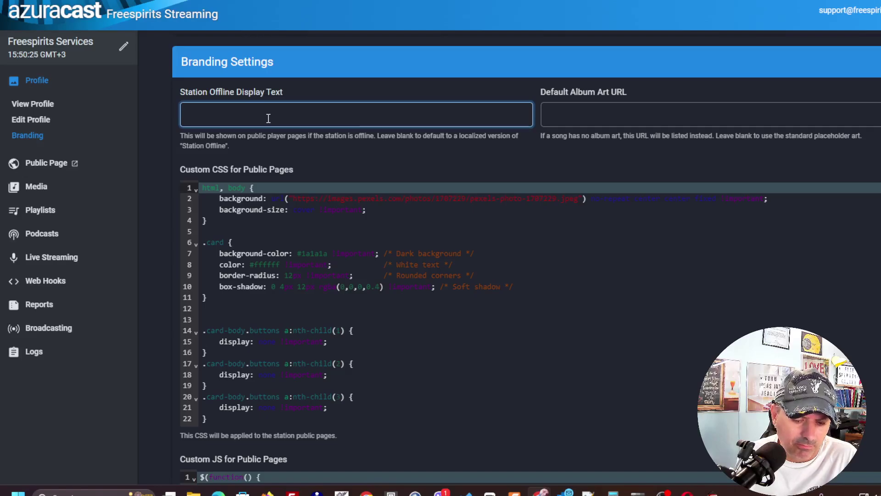
text(Serv)
key(BackSpace)
key(BackSpace)
key(BackSpace)
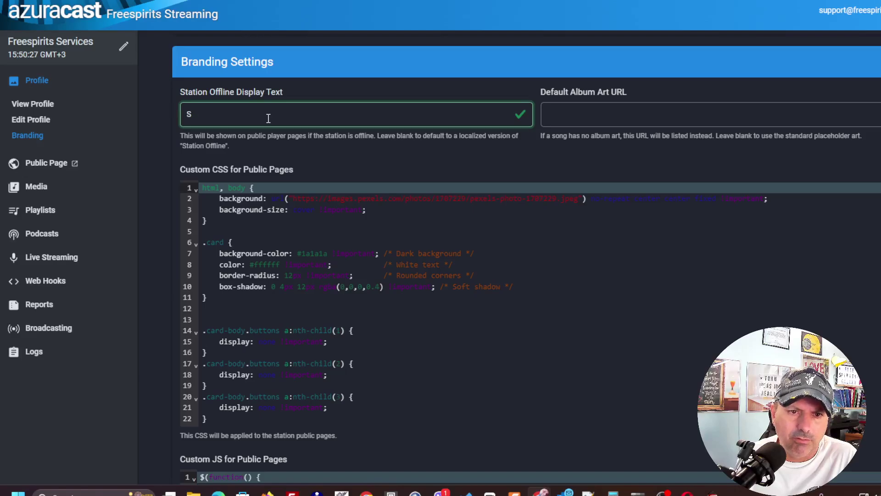
key(BackSpace)
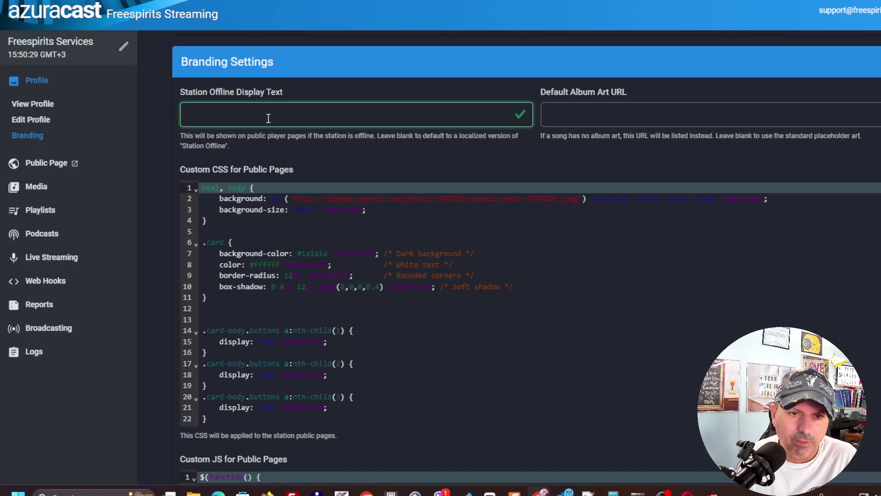
Set the Station Offline Display Text to "ON AIR" and save the branding changes.
text(ON)
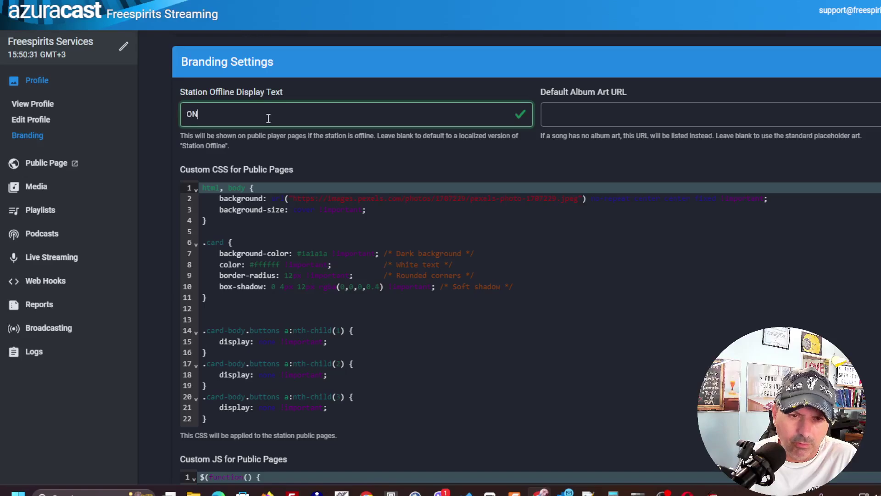
text( AIR)
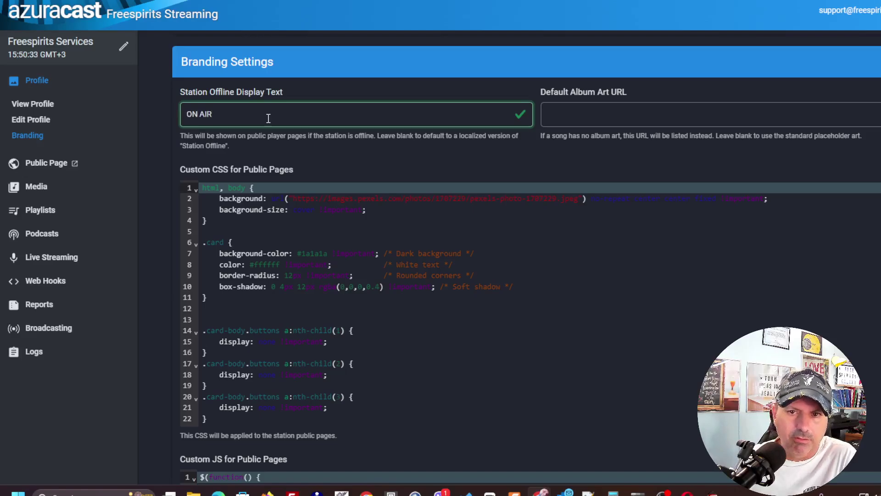
scroll(177, 275, down, 3)
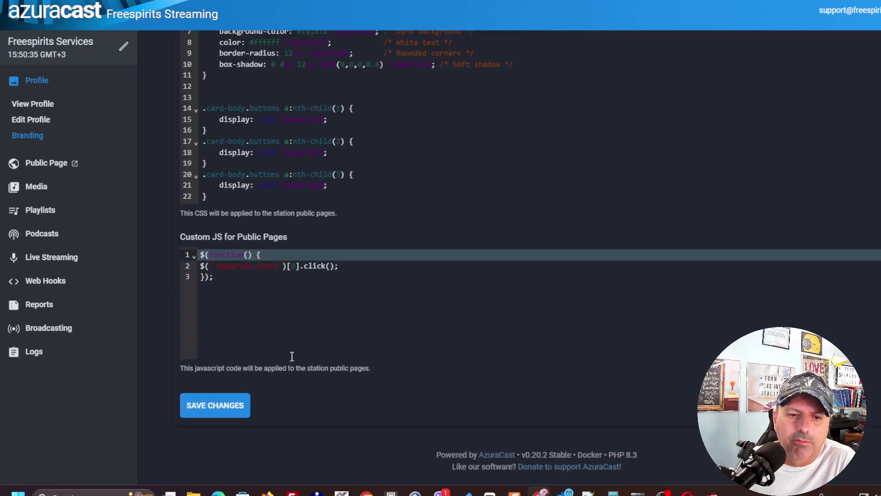
click(208, 409)
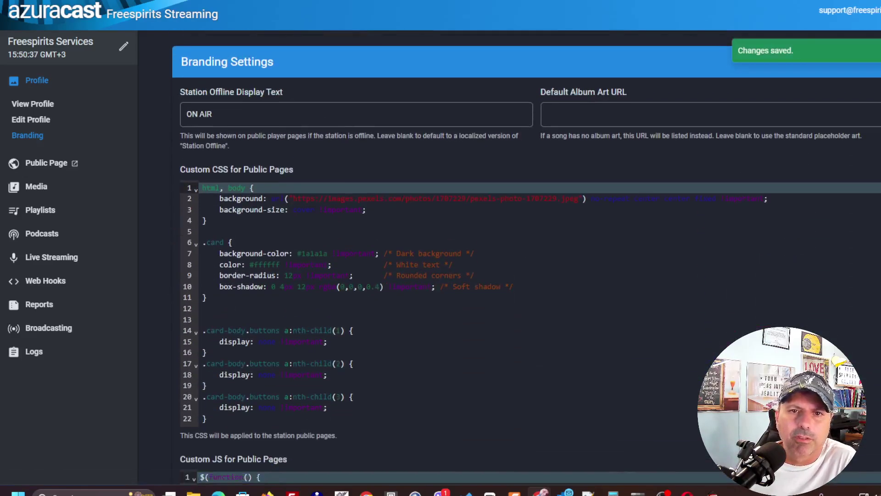
Reload the station's public player page and check the status text under the station name.
click(352, 1)
right_click(351, 1)
click(373, 19)
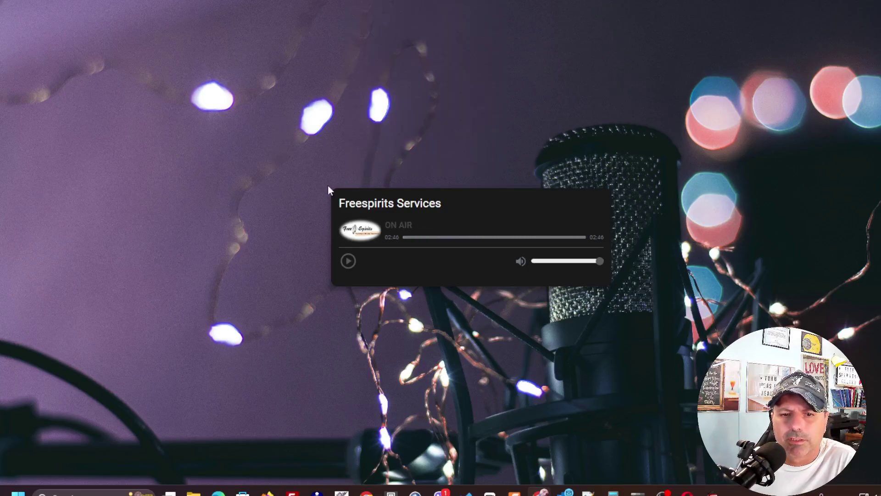
drag(419, 227, 385, 228)
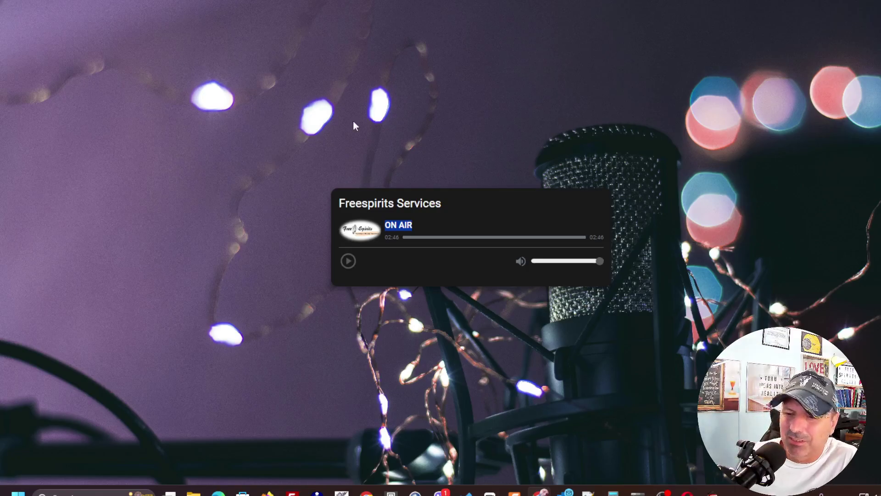
key(alt+Tab)
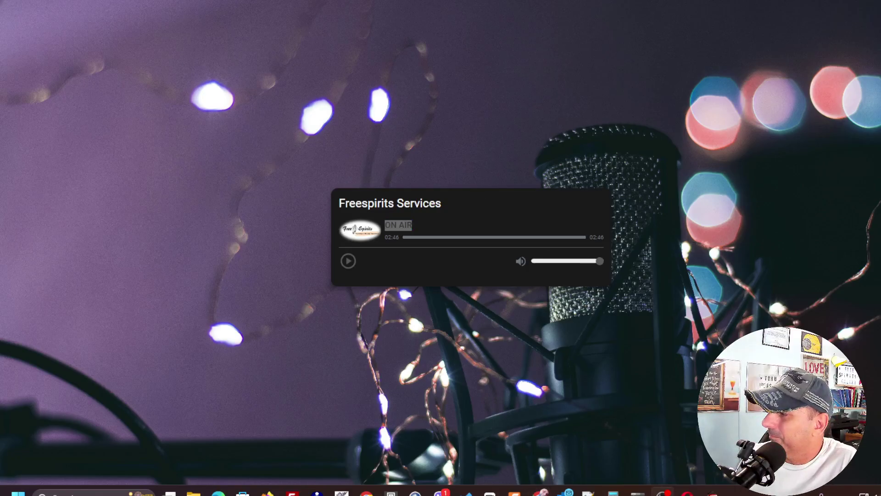